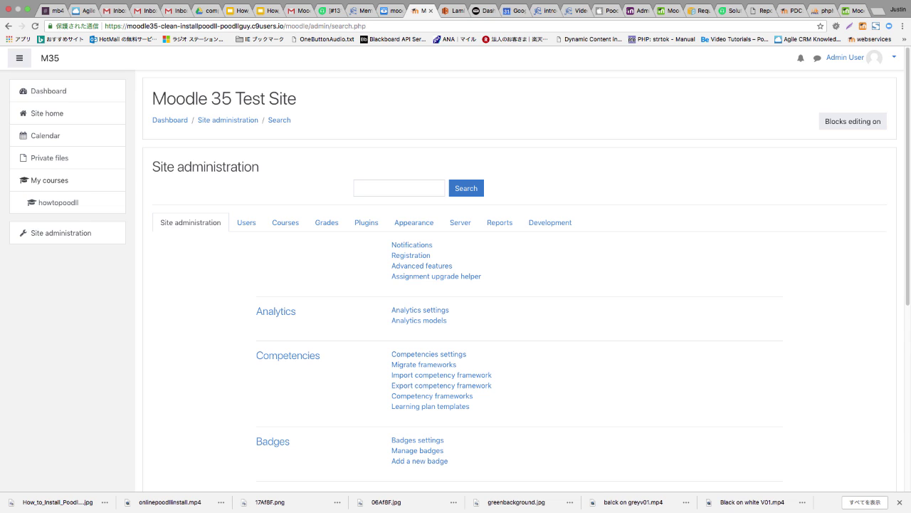
- Open the Moodle plugins directory from the site's plugin installer and search it for poodll
click(365, 224)
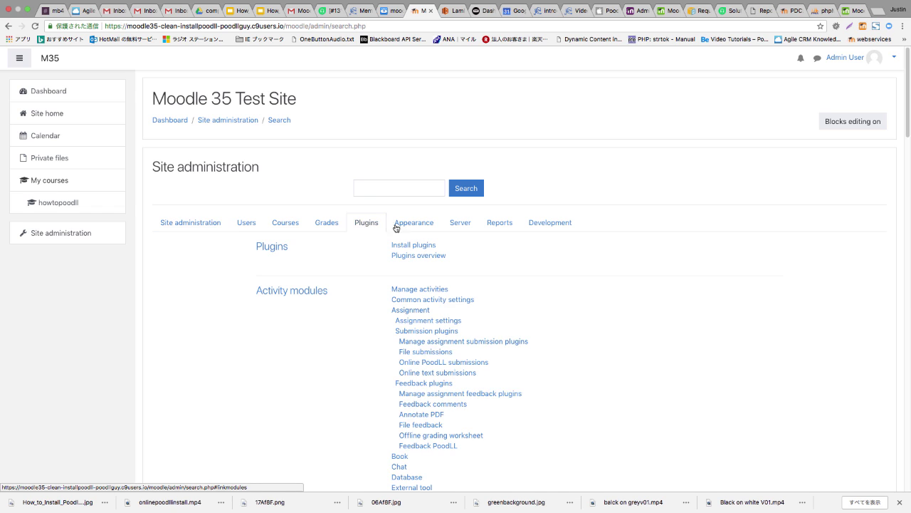
click(426, 245)
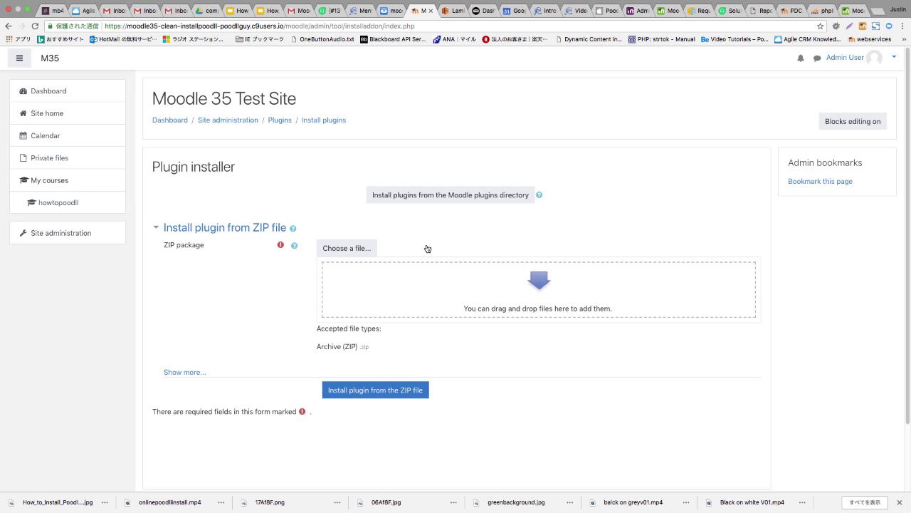
click(453, 199)
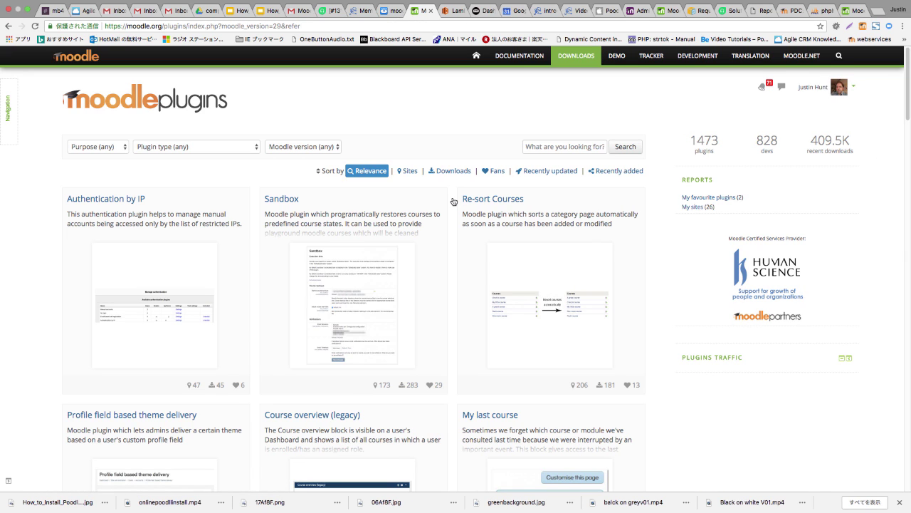
click(544, 147)
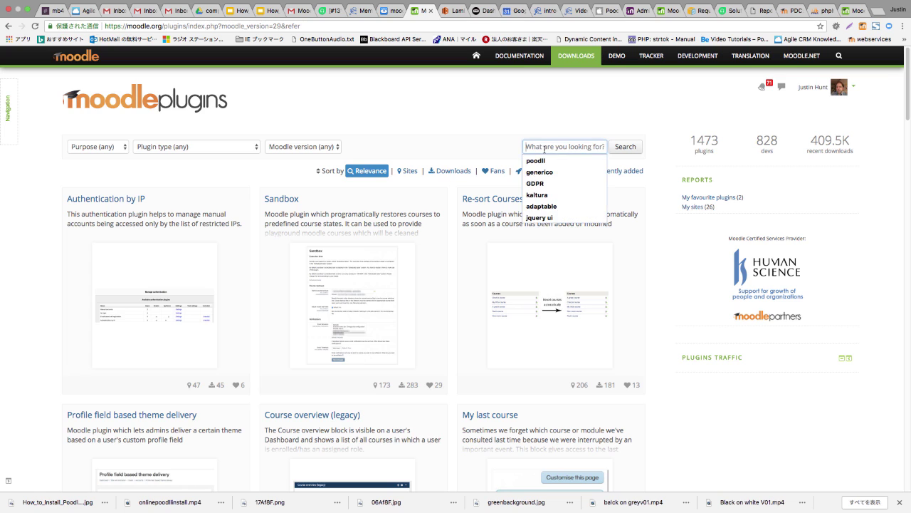
text(poodll)
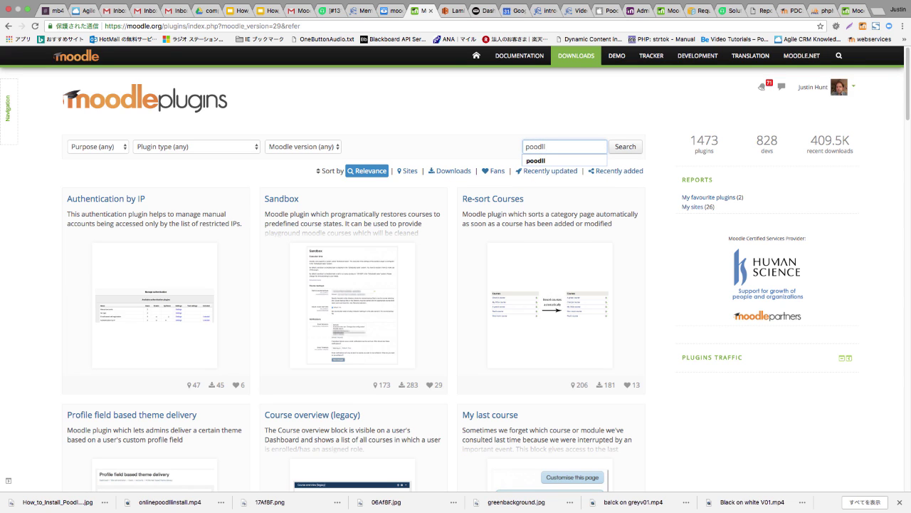
click(626, 146)
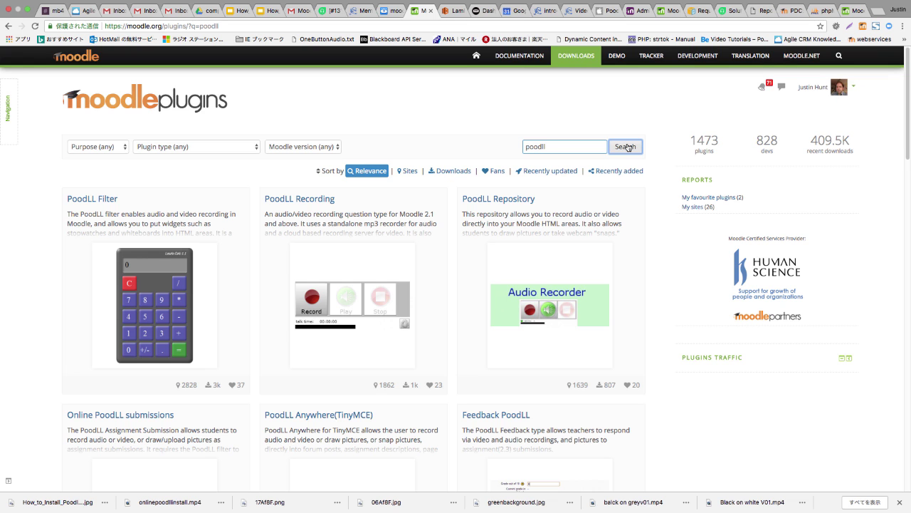
- Request installation of the PoodLL Anywhere(TinyMCE) plugin from the directory onto the Moodle 35 Test Site
scroll(560, 308, down, 3)
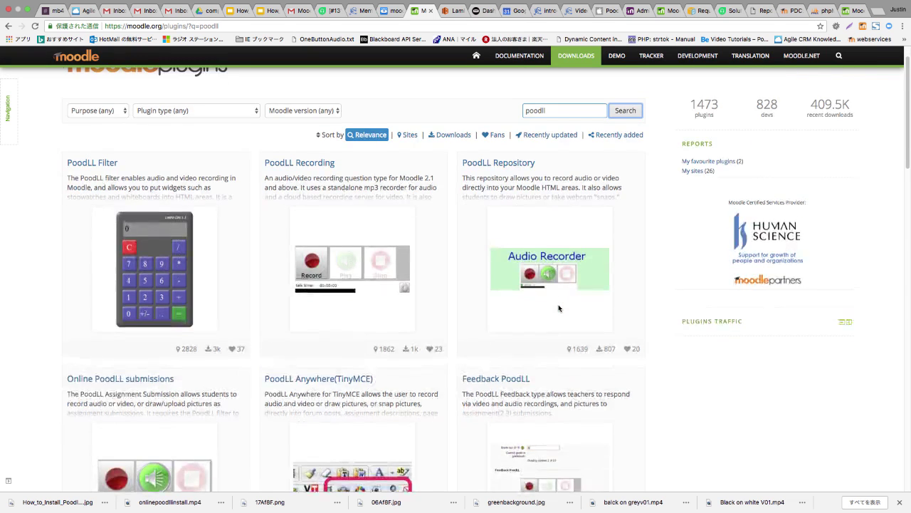
scroll(559, 305, down, 2)
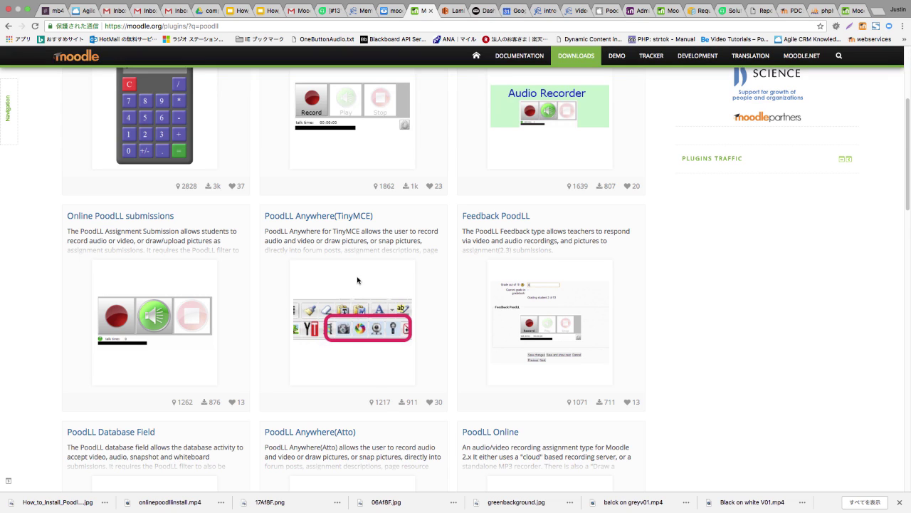
click(343, 218)
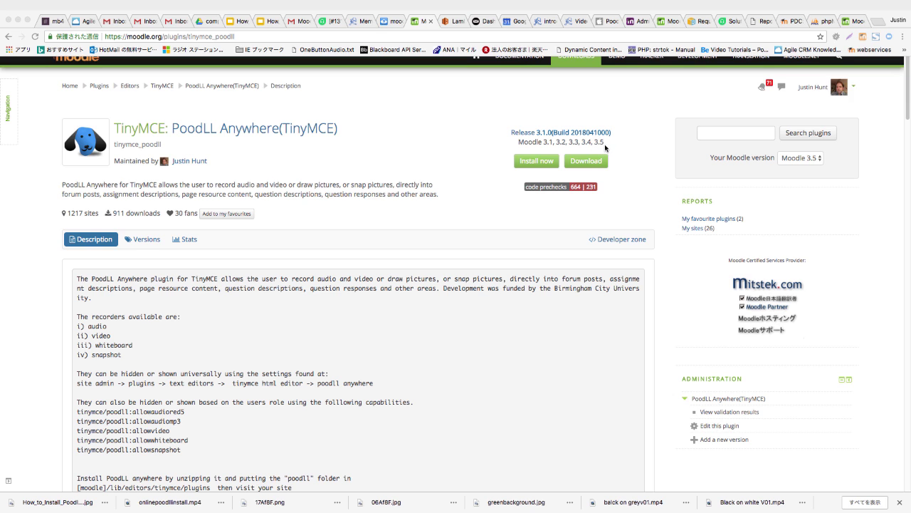
click(536, 162)
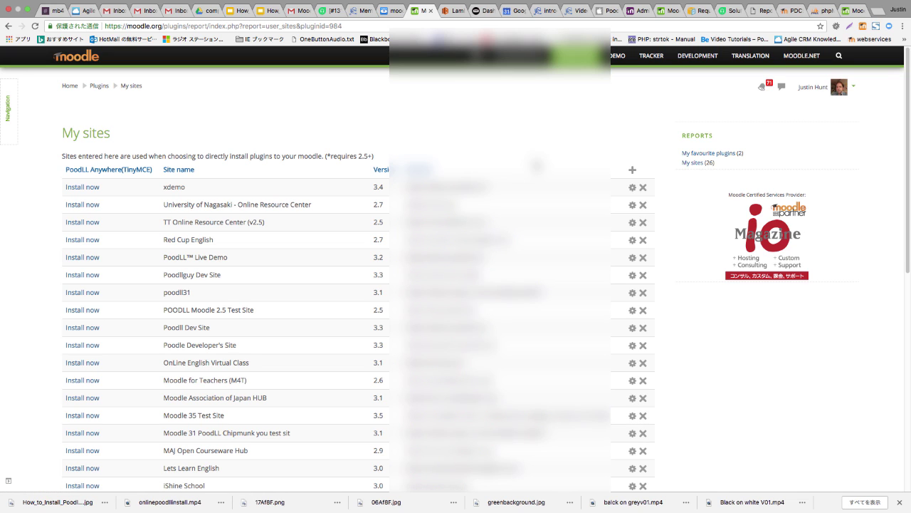
scroll(541, 194, down, 3)
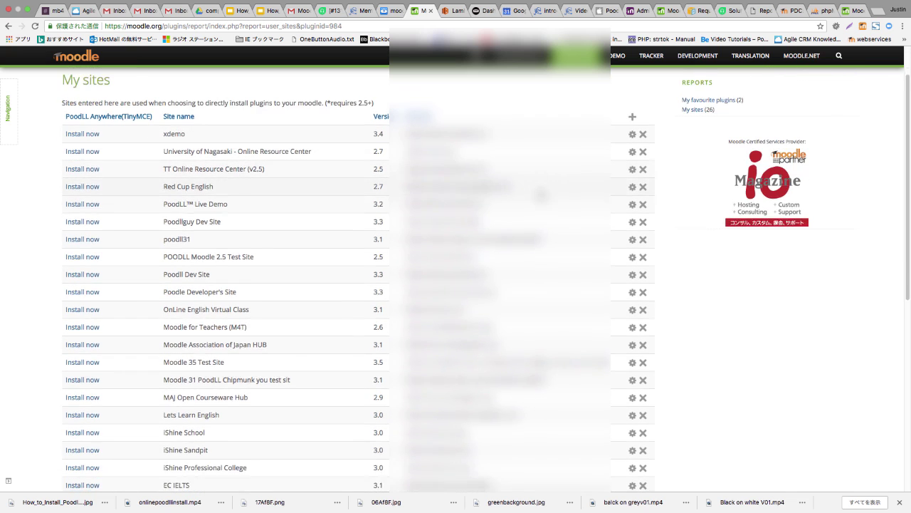
scroll(541, 195, down, 3)
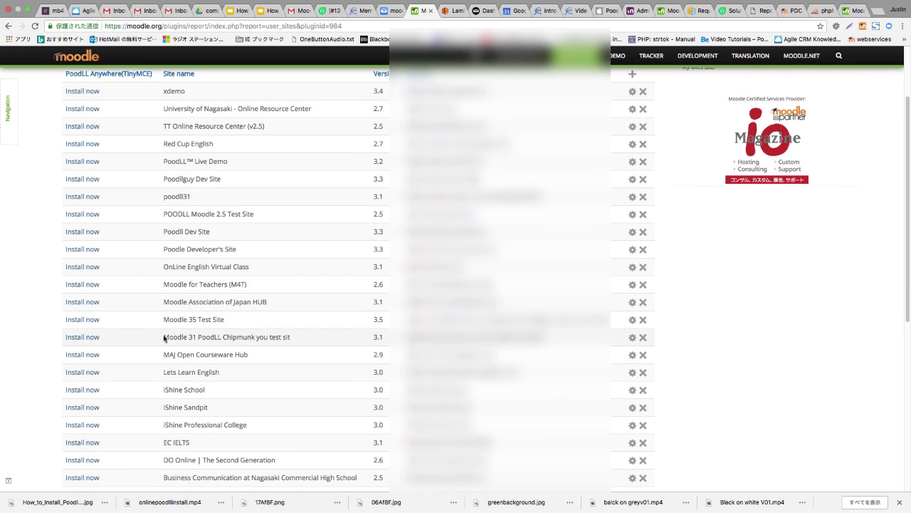
click(83, 319)
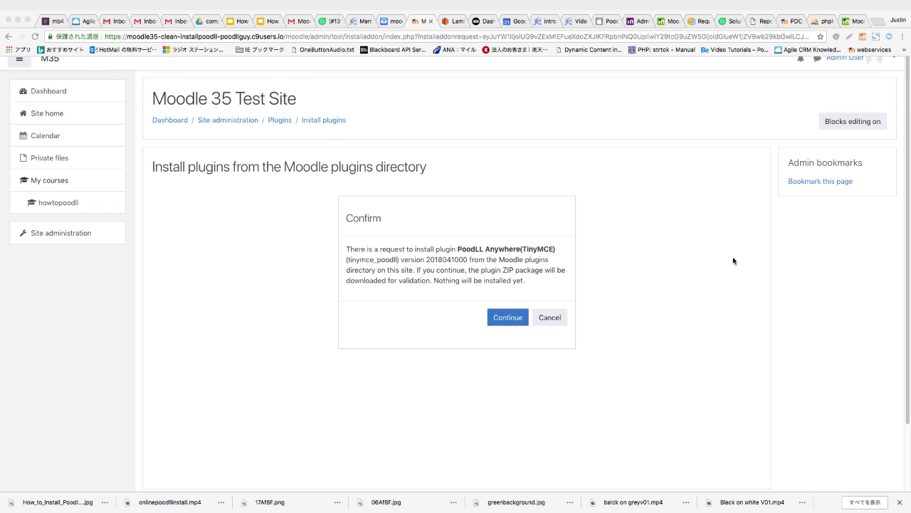
- Complete the PoodLL Anywhere(TinyMCE) installation with a Moodle database upgrade, saving its new recorder settings at their defaults
click(512, 319)
click(512, 319)
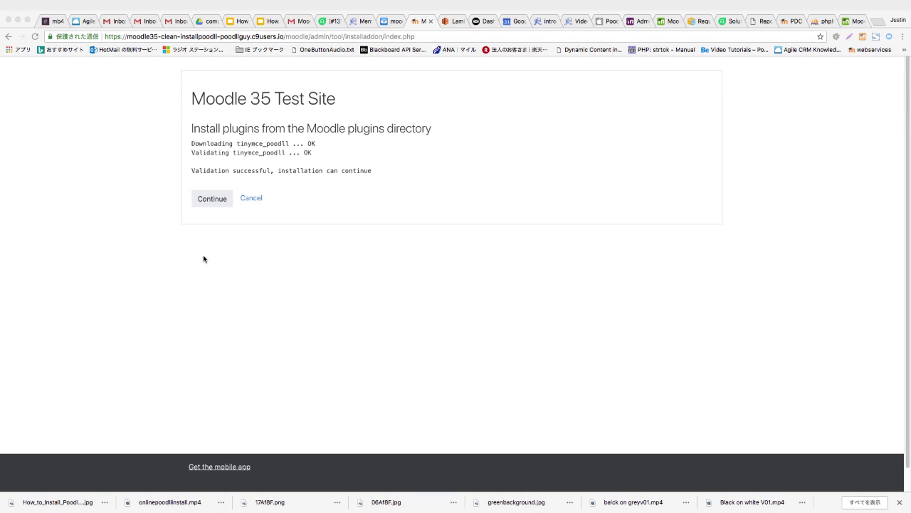
click(211, 200)
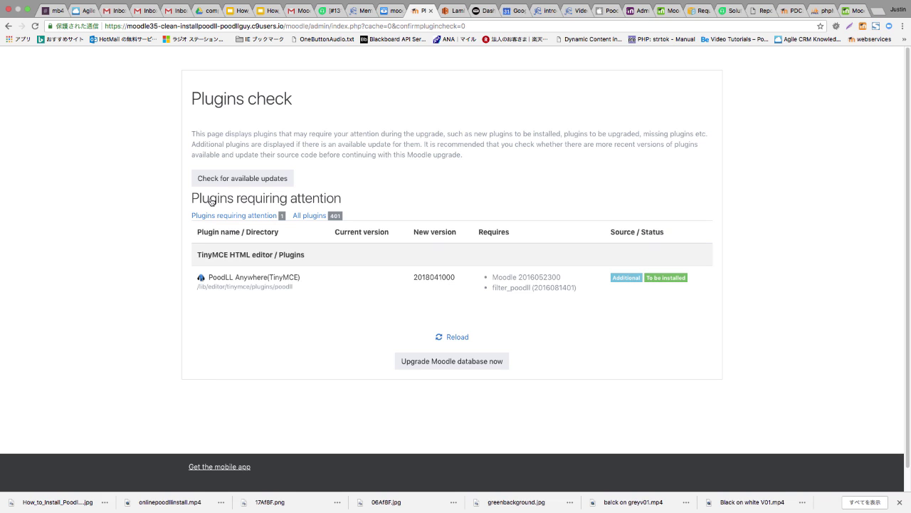
click(450, 362)
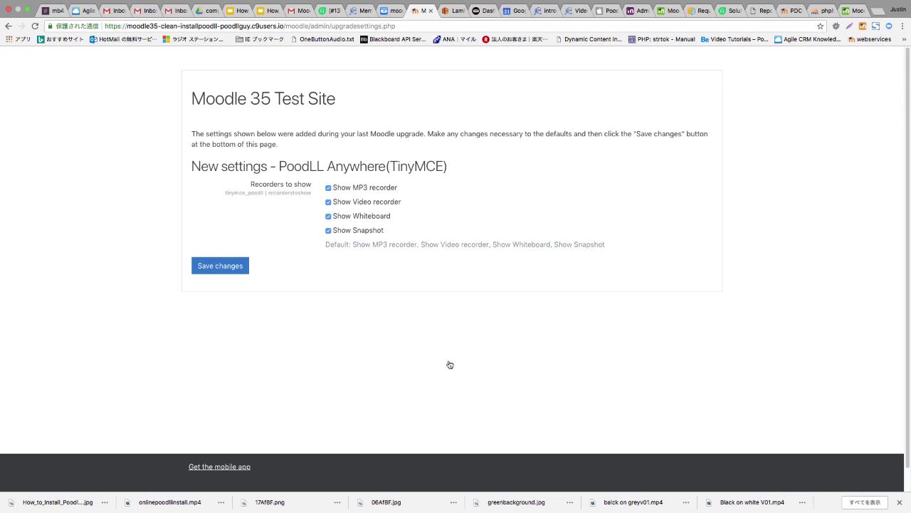
click(227, 268)
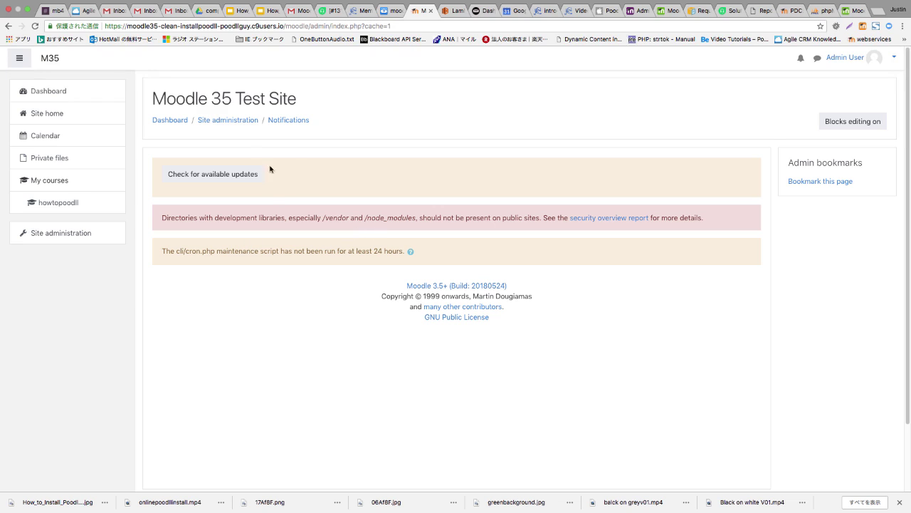
- Open the TinyMCE HTML editor's general settings among the text editor plugins in site administration
click(242, 122)
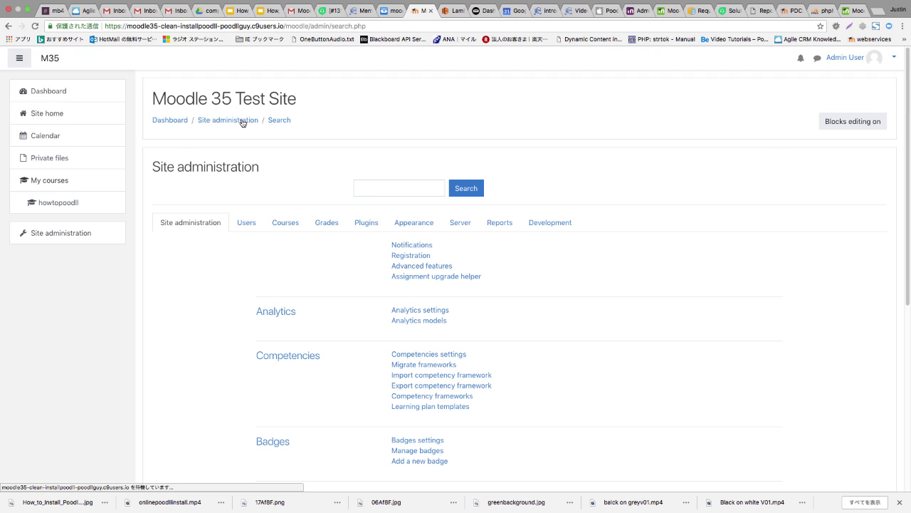
click(364, 224)
scroll(392, 244, down, 5)
scroll(392, 244, down, 15)
scroll(392, 243, down, 10)
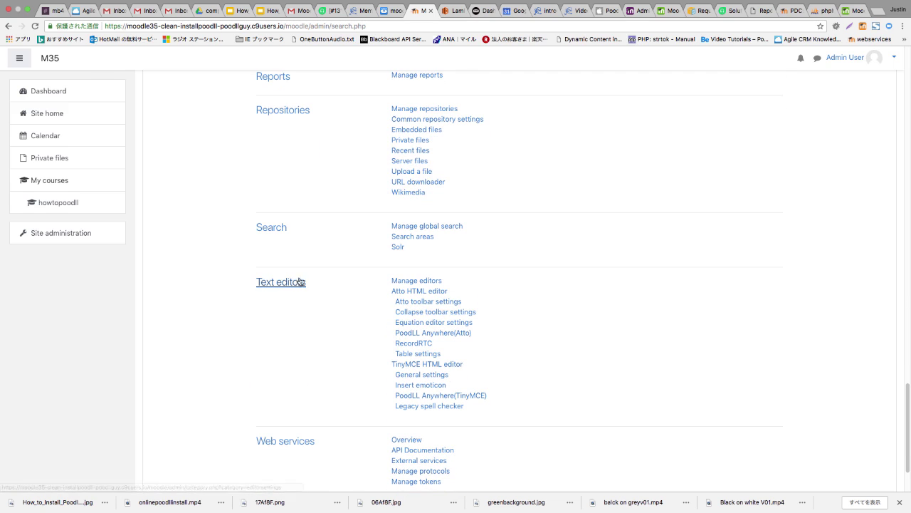
click(420, 376)
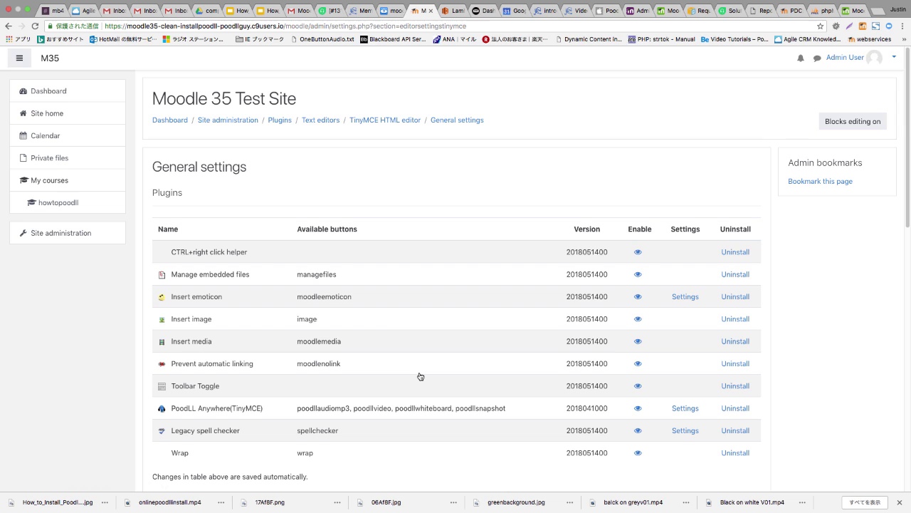
- Append ",poodll" after fullscreen in the last row of the TinyMCE editor toolbar setting and save the changes
scroll(420, 376, down, 1)
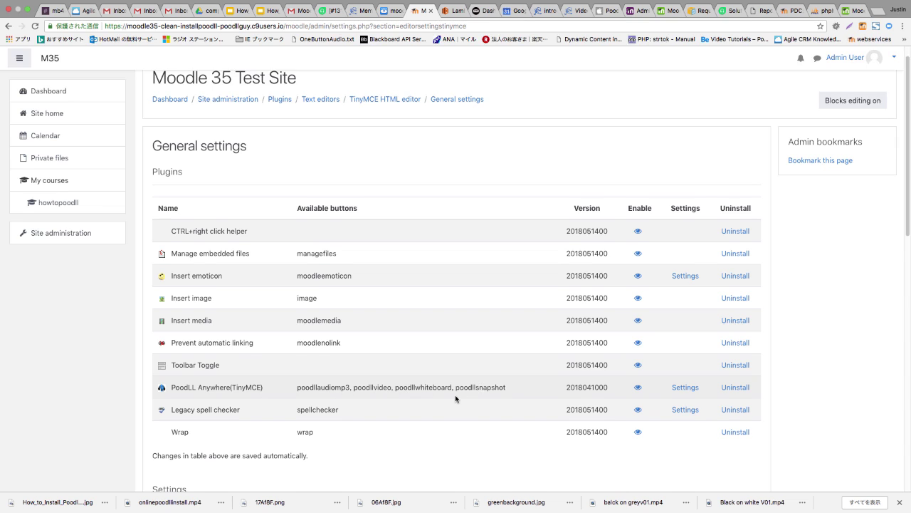
scroll(455, 397, down, 3)
scroll(455, 398, down, 2)
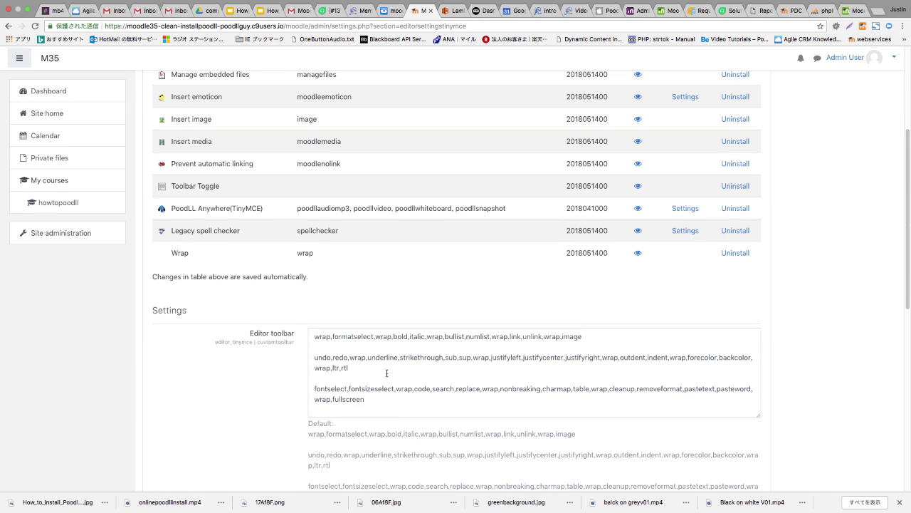
scroll(387, 373, down, 1)
click(382, 396)
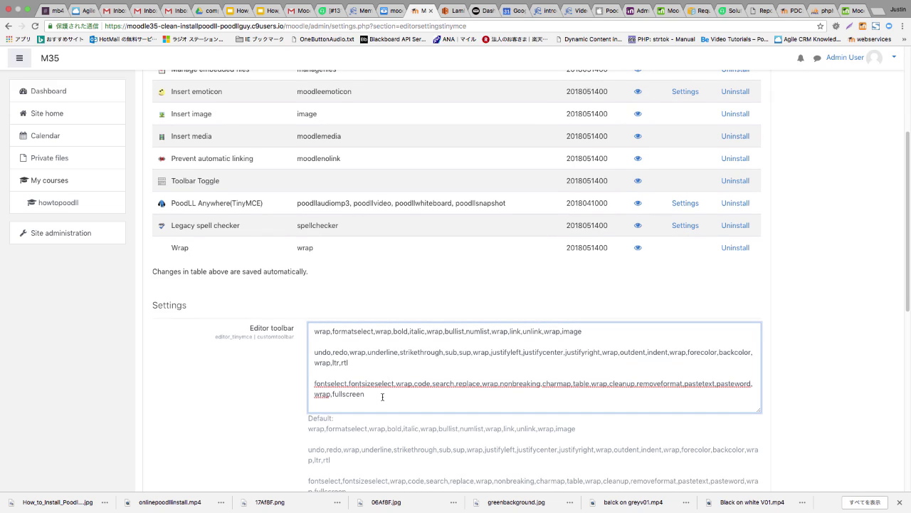
text(,poodll)
scroll(384, 400, down, 10)
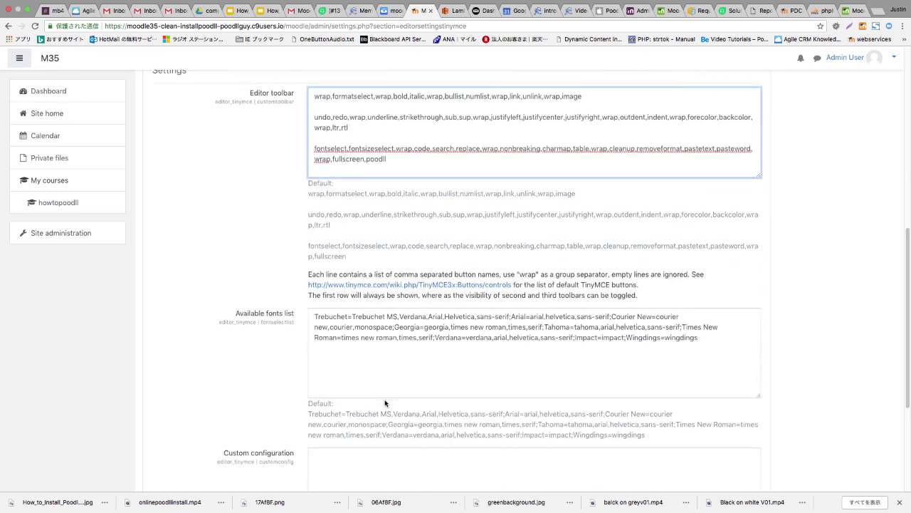
click(351, 394)
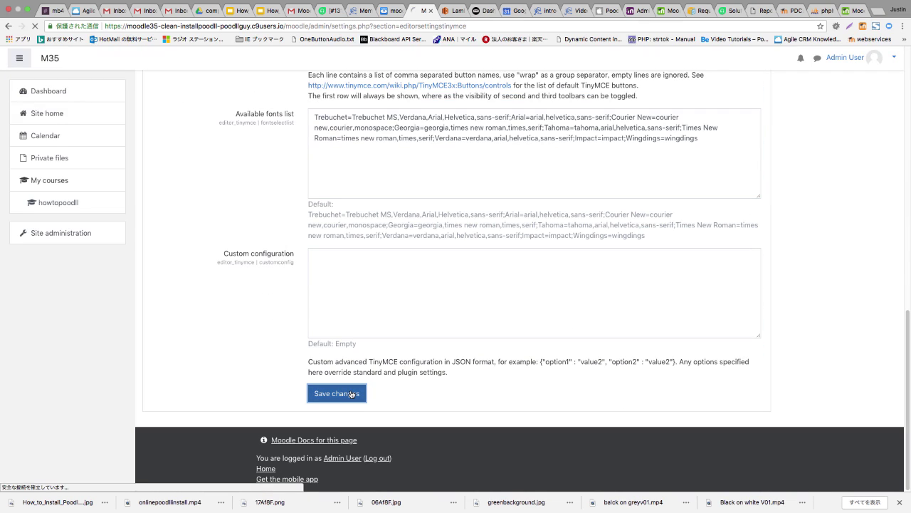